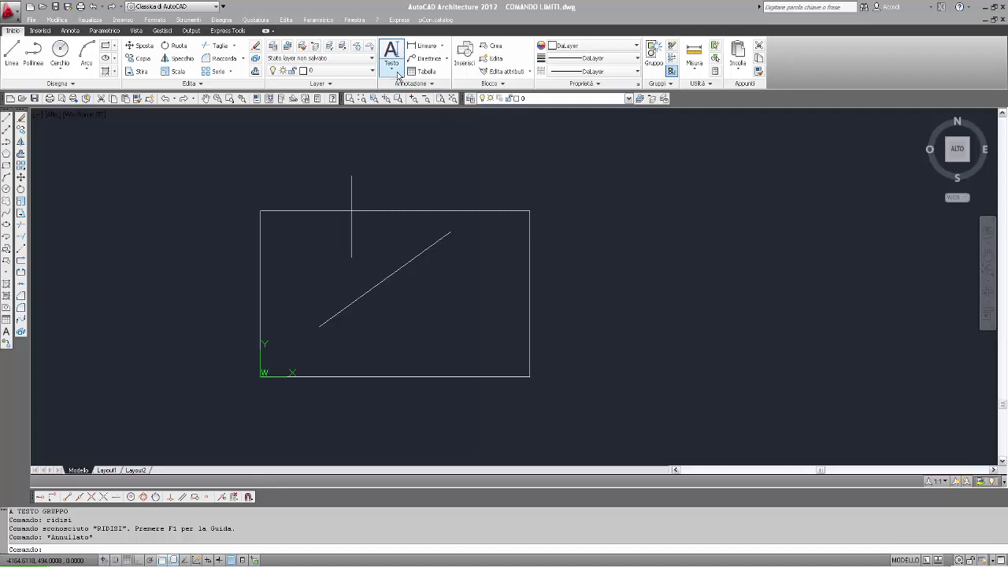
Add single-line text "comando griglia: video 077-081" above the rectangle, with height 500 and rotation 0.
left_click(339, 162)
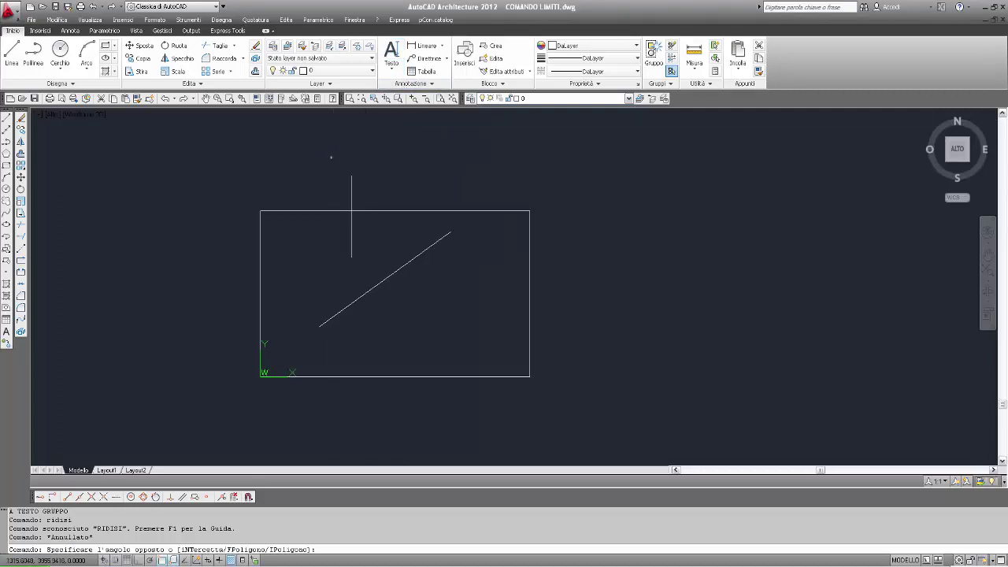
left_click(337, 145)
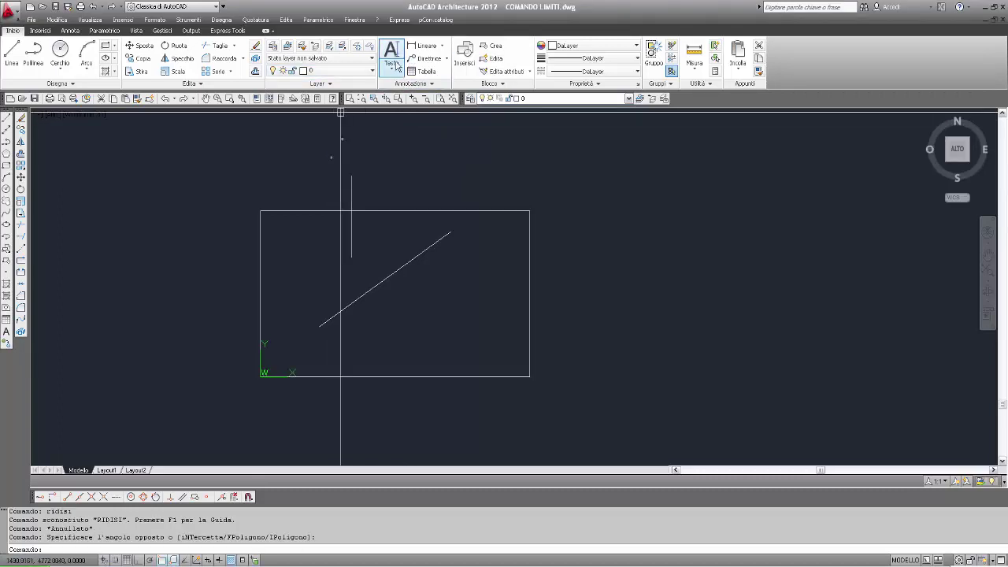
left_click(396, 66)
left_click(341, 154)
type("500")
key("Return")
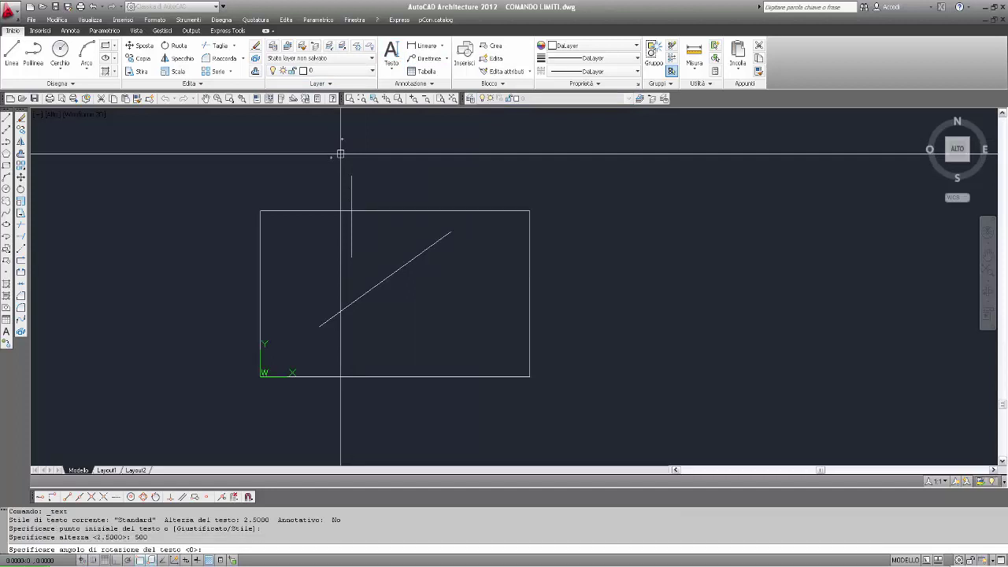
key("Return")
type("comando gr")
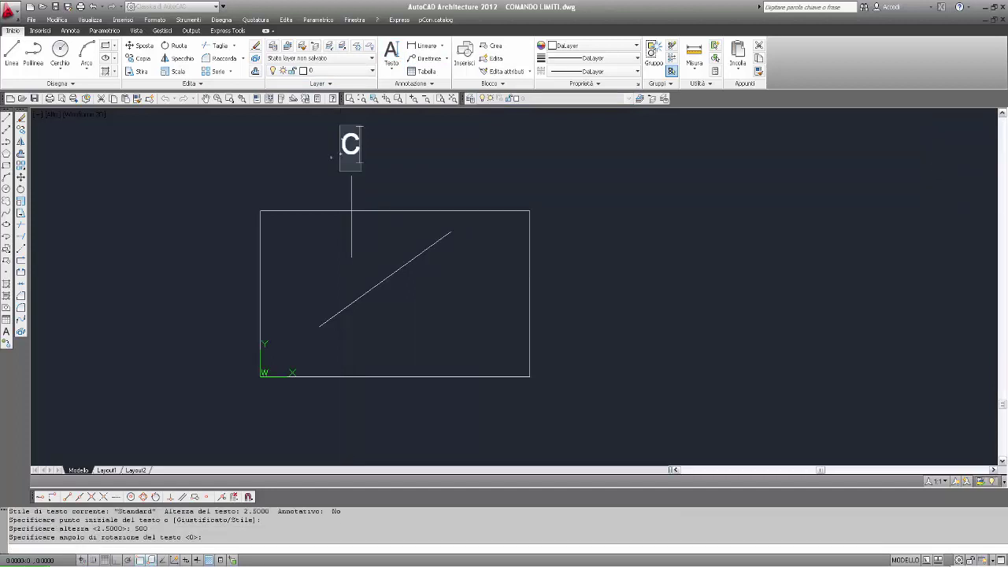
type("igli")
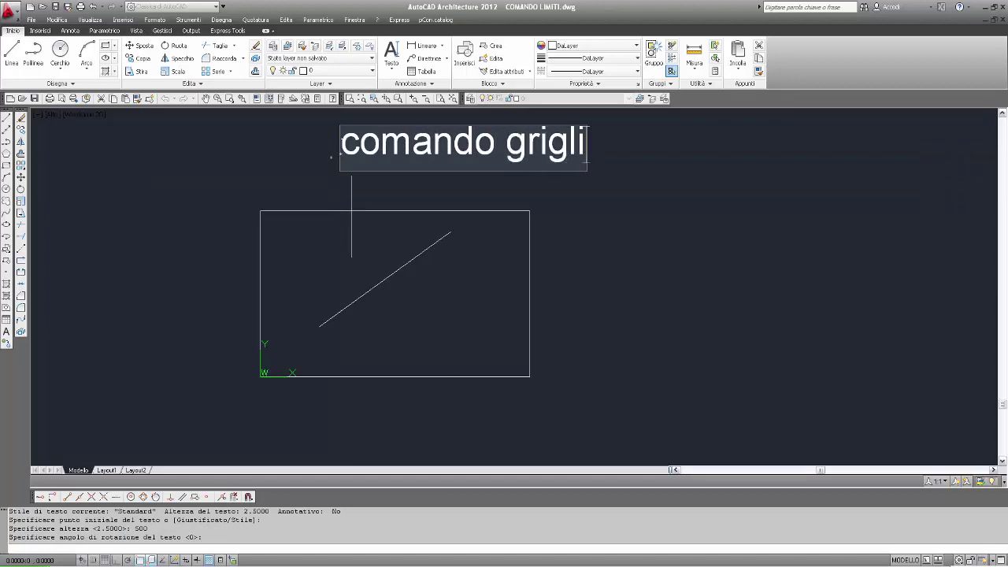
type("a: video ")
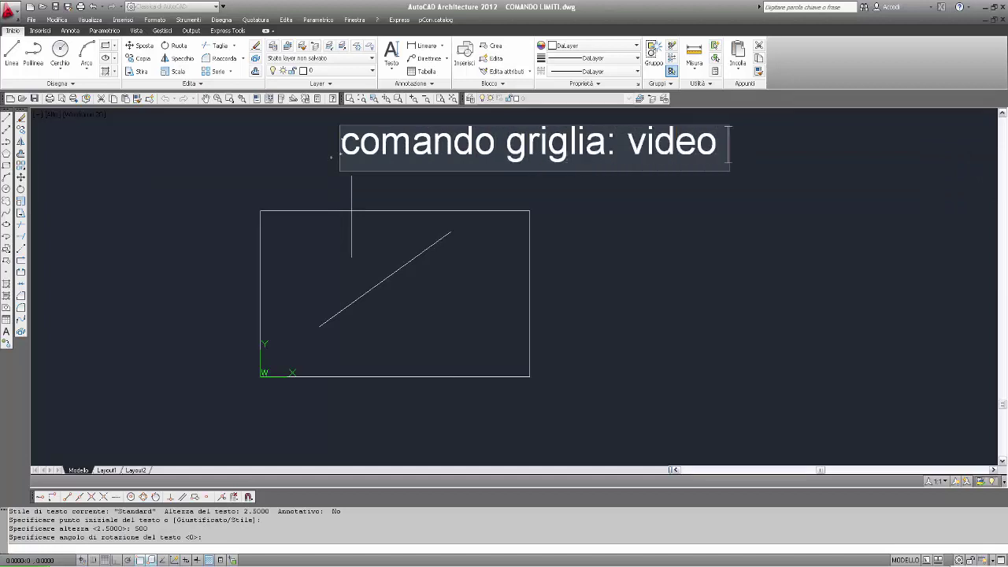
type("077-081")
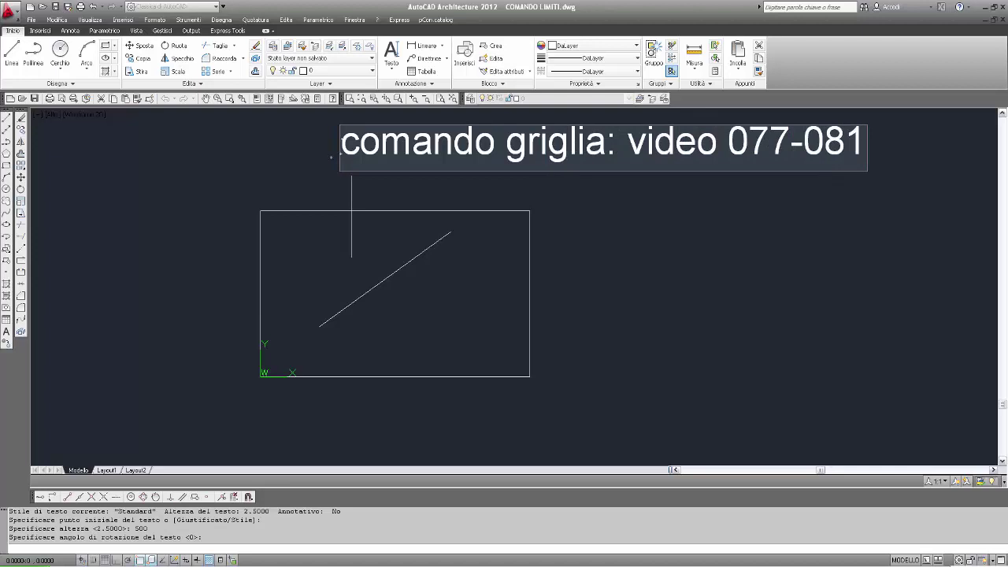
key("Return")
key("Return")
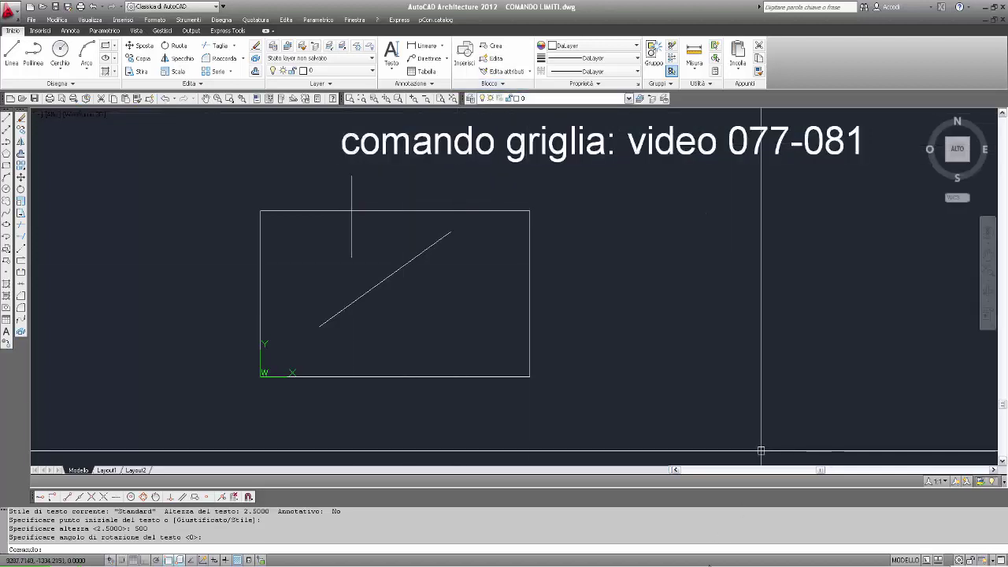
Consult the griglia option diagram in the Adobe Reader PDF, return to AutoCAD and set the grid spacing to 100.
key("alt+Tab")
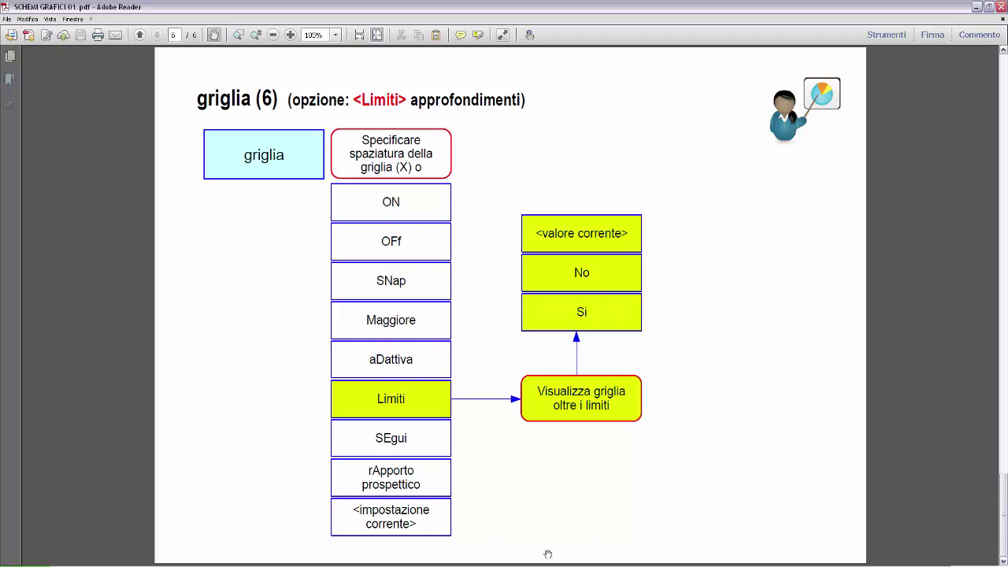
left_click(606, 564)
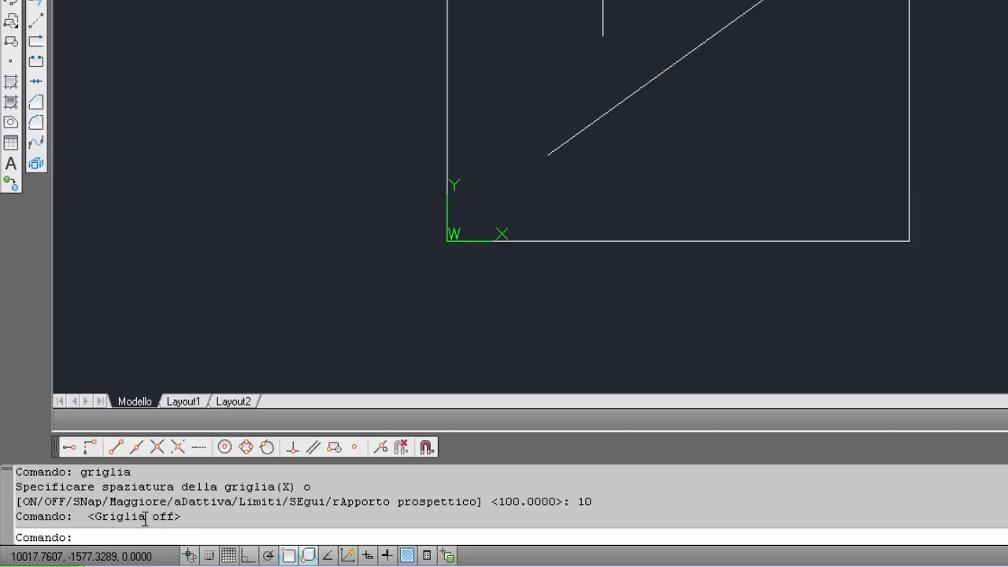
type("griglia")
key("Return")
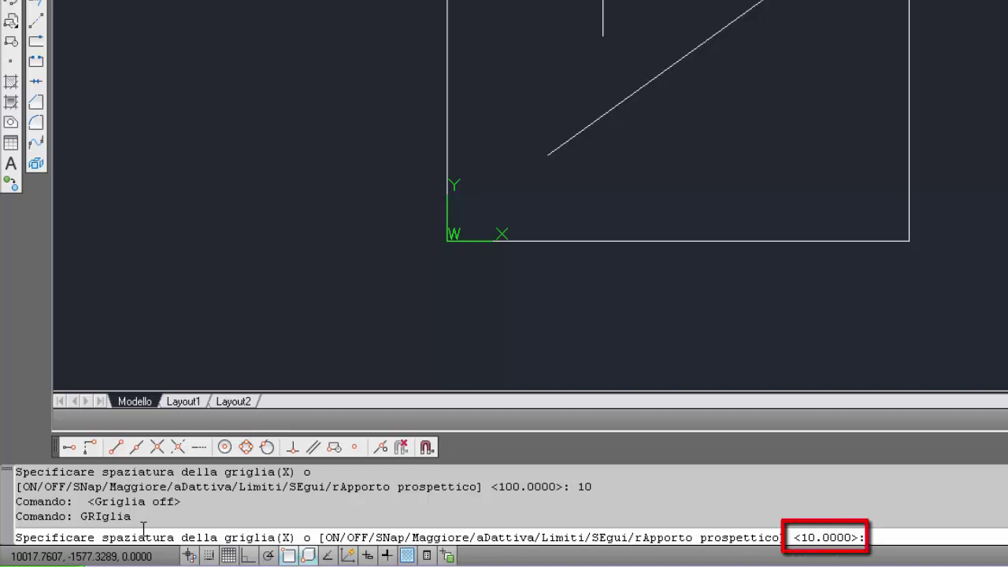
type("100")
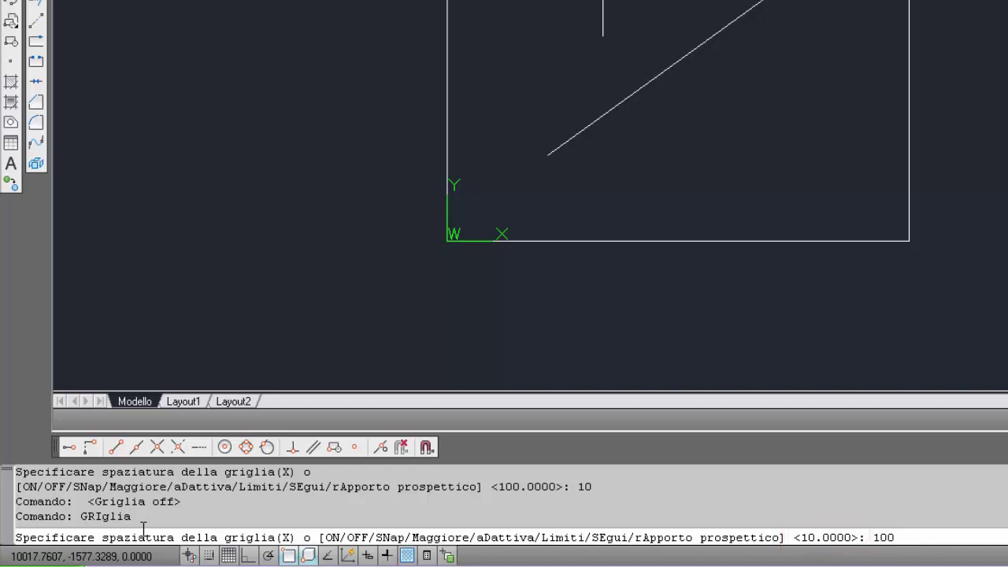
key("Return")
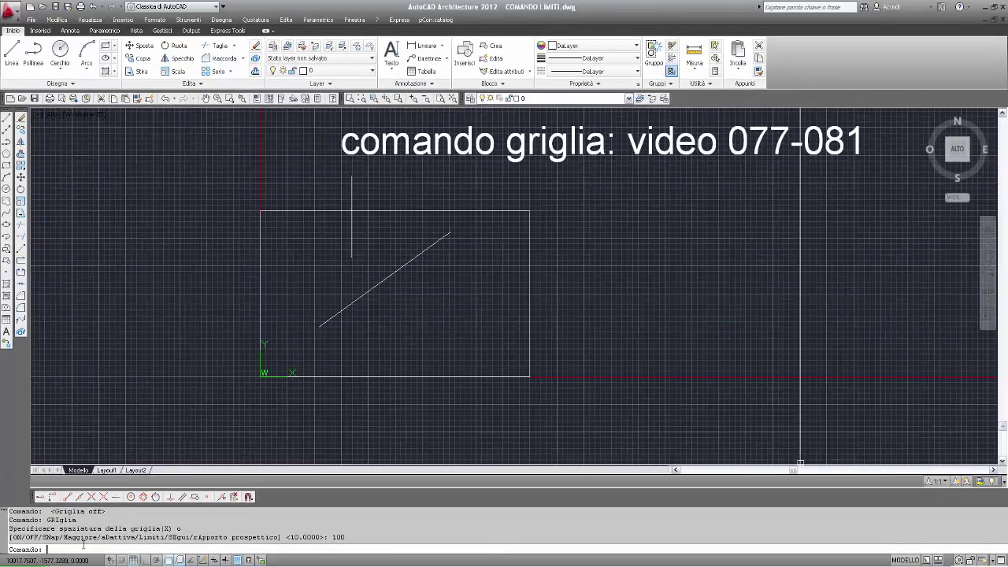
Toggle the grid display off and on twice, ending with the grid on.
left_click(133, 560)
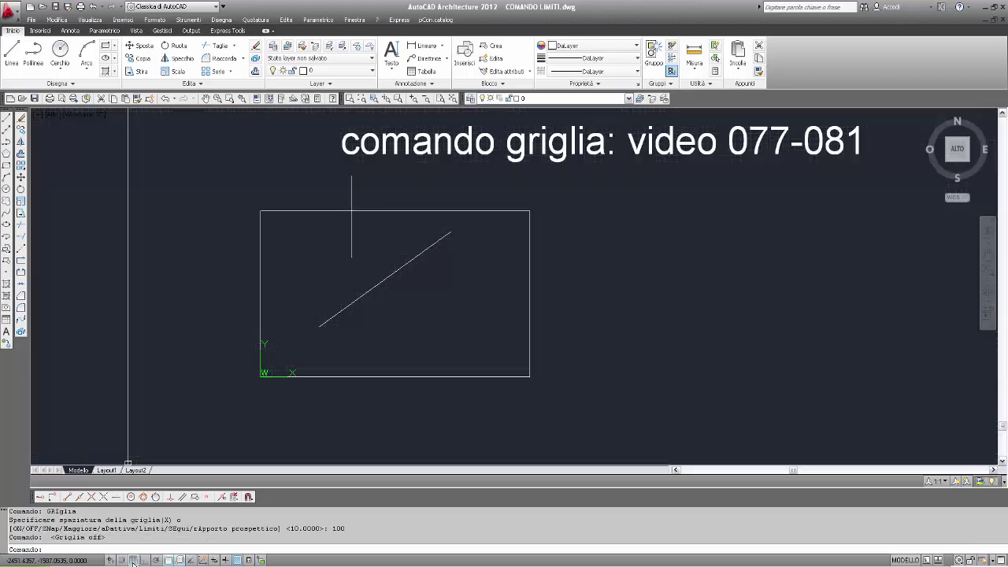
left_click(300, 554)
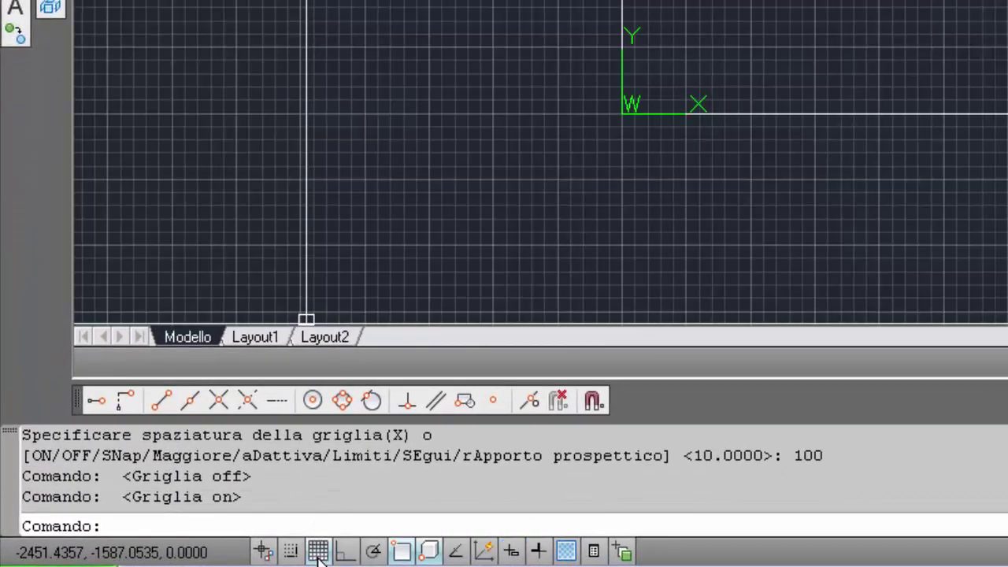
left_click(299, 554)
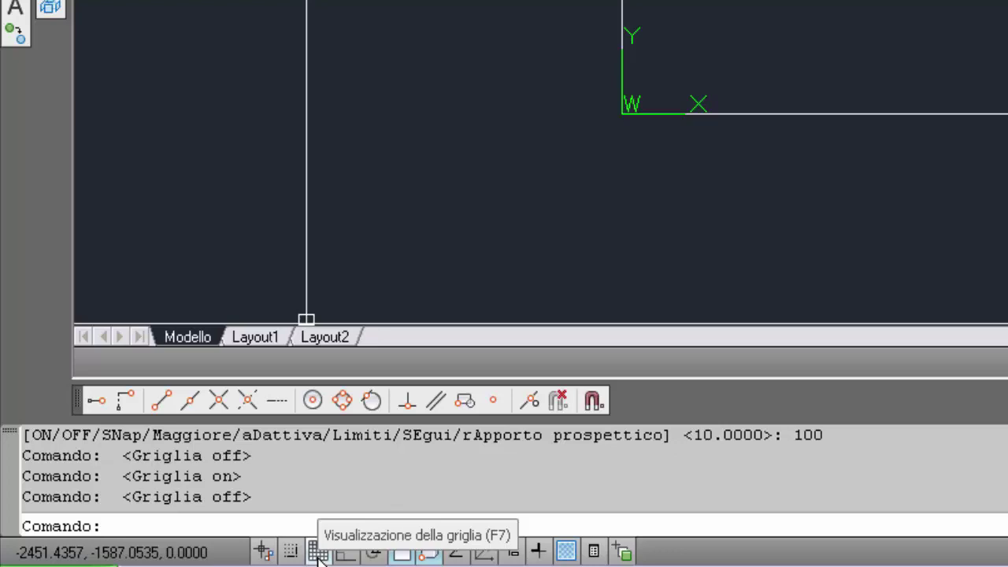
left_click(318, 552)
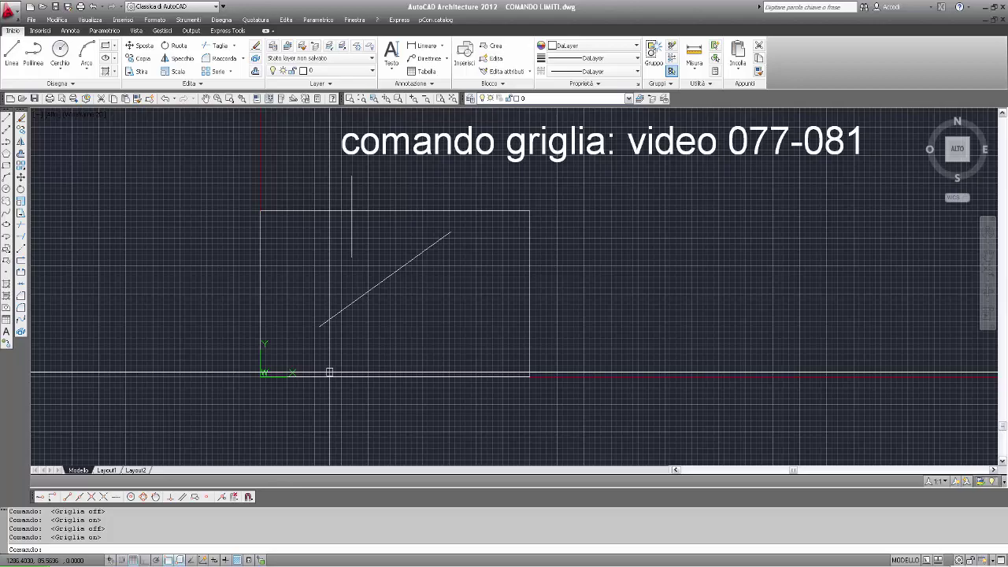
type("grri")
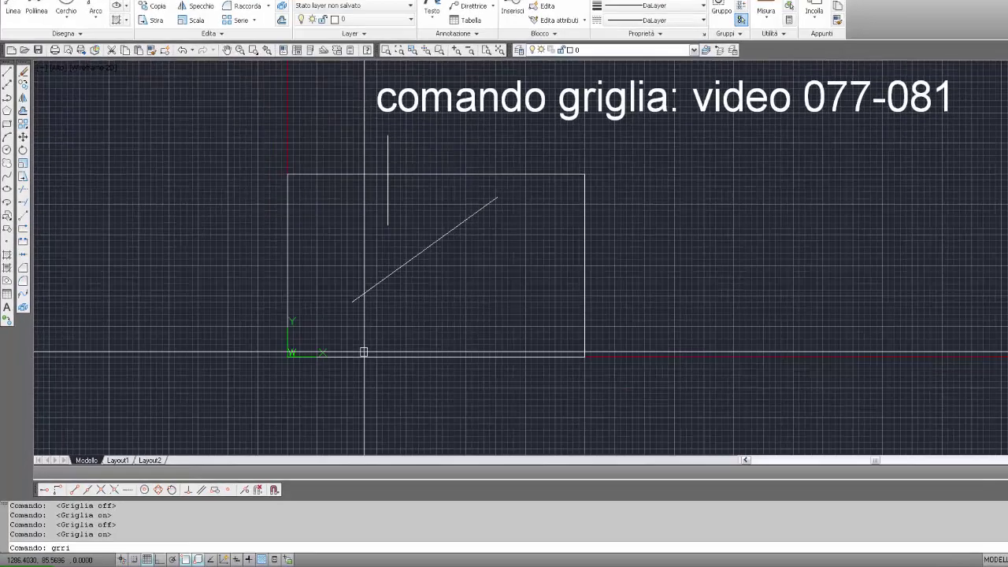
type("glia")
key("Return")
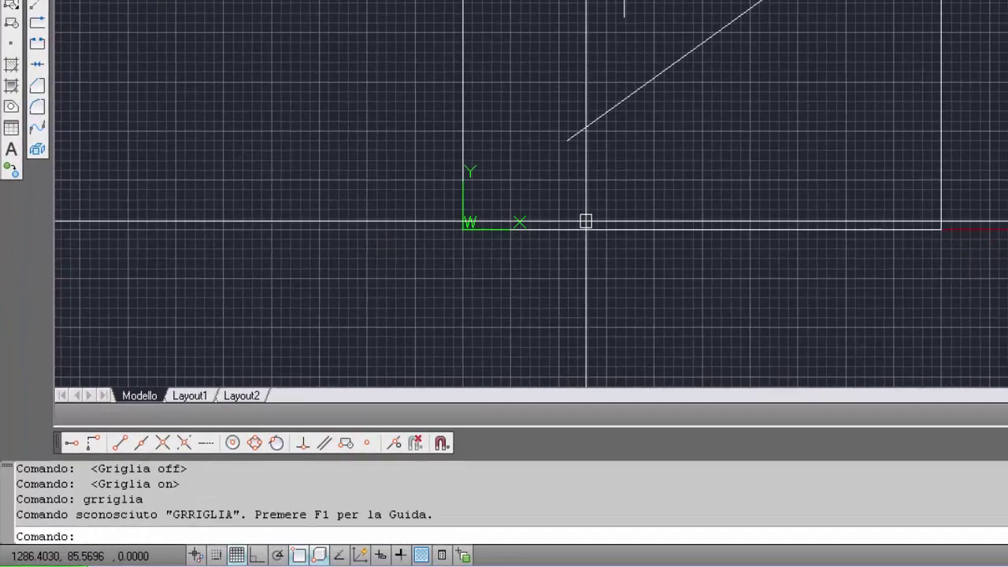
Restrict the grid display to the drawing limits by answering no to the griglia command's Limiti option.
type("griglia")
key("Return")
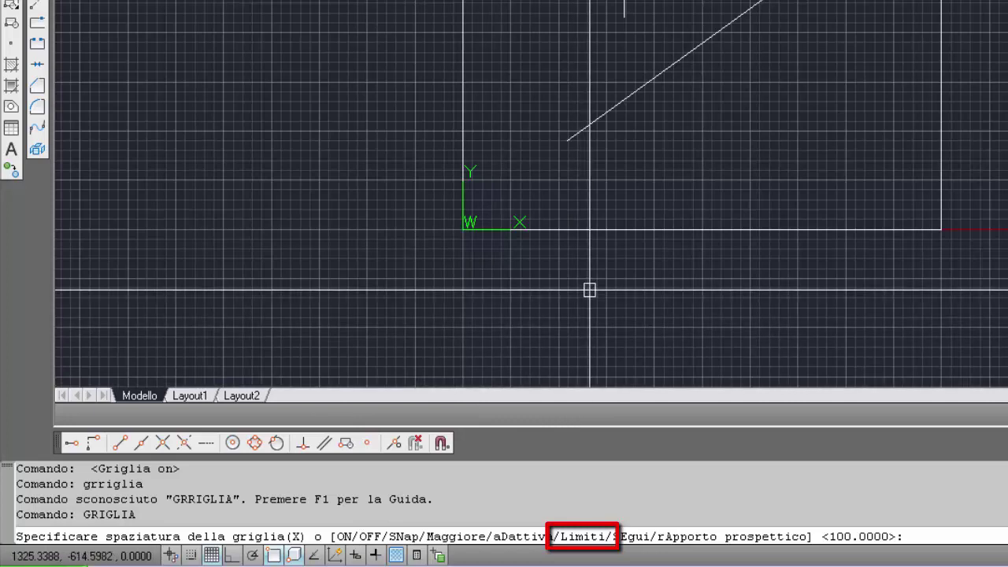
type("1")
key("Return")
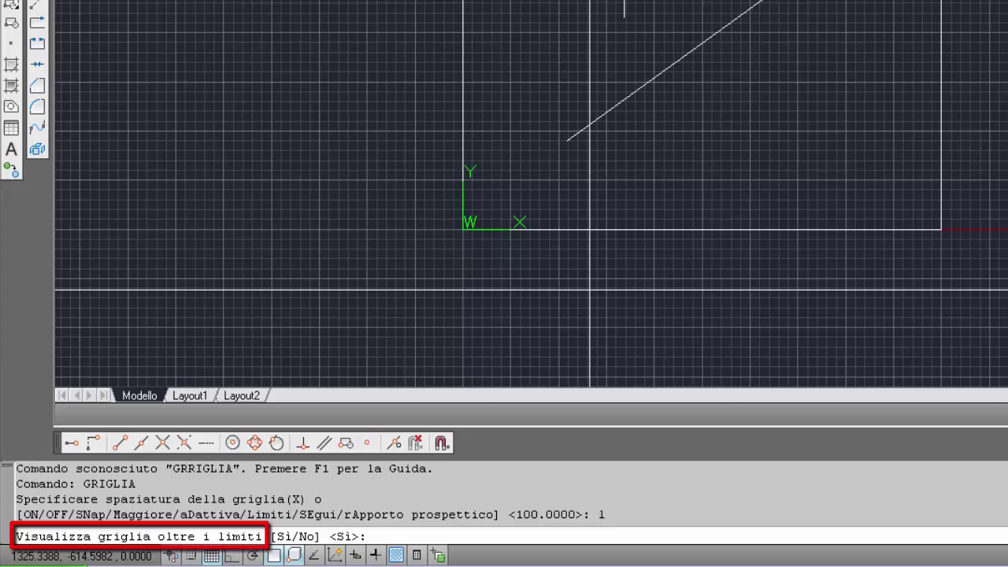
type("no")
key("Return")
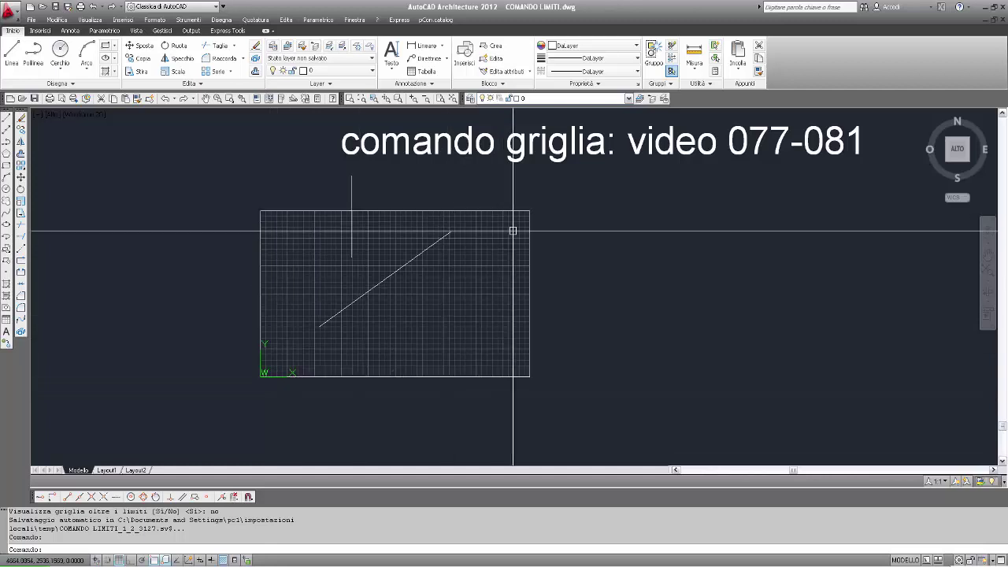
Delete the rectangle, the vertical line and the diagonal line, keeping only the text.
left_click(461, 214)
key("Delete")
left_click(351, 192)
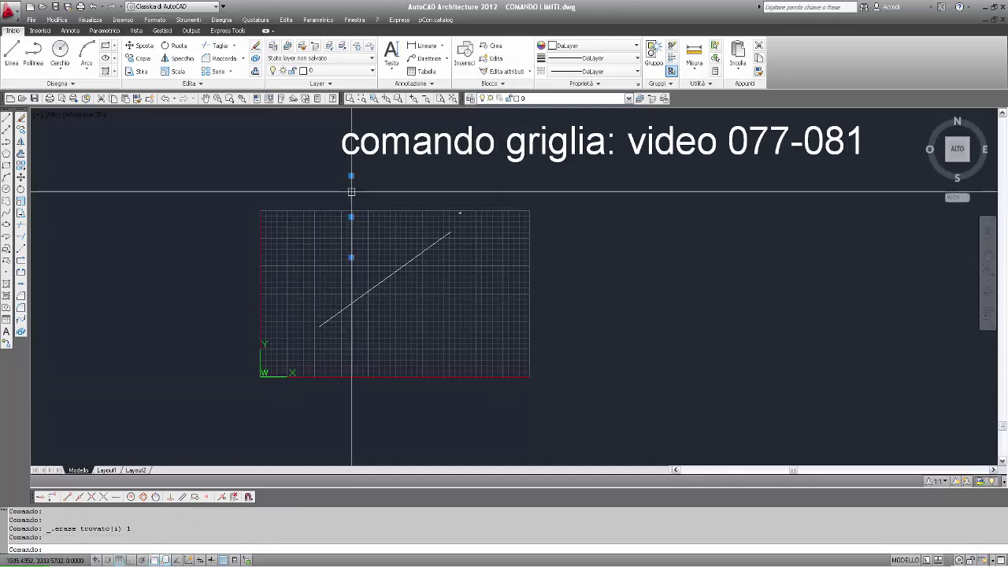
left_click(410, 263)
key("Delete")
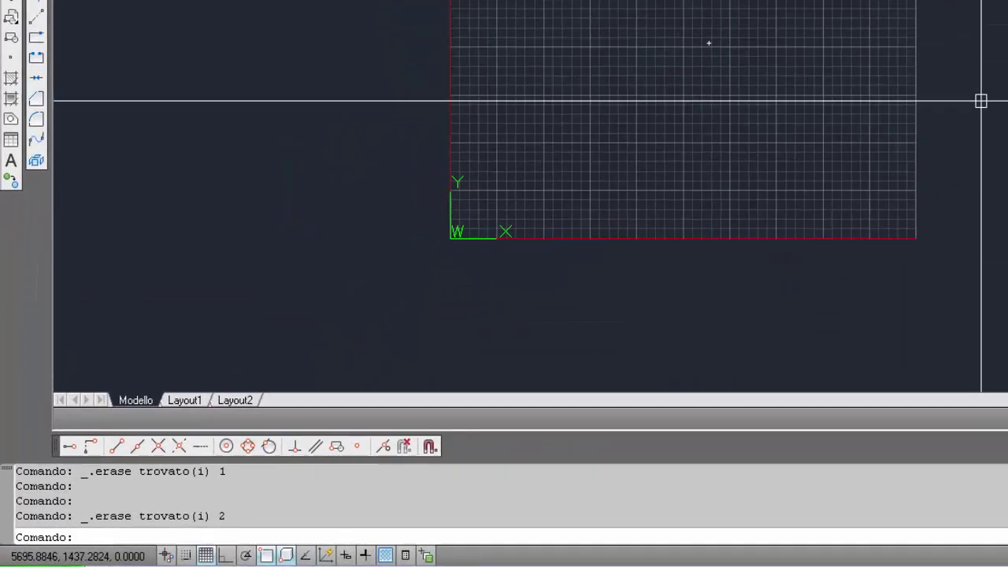
Set the model space limits from 0,0 to an upper-right corner picked at about 10389,7211.
type("limiti")
key("Return")
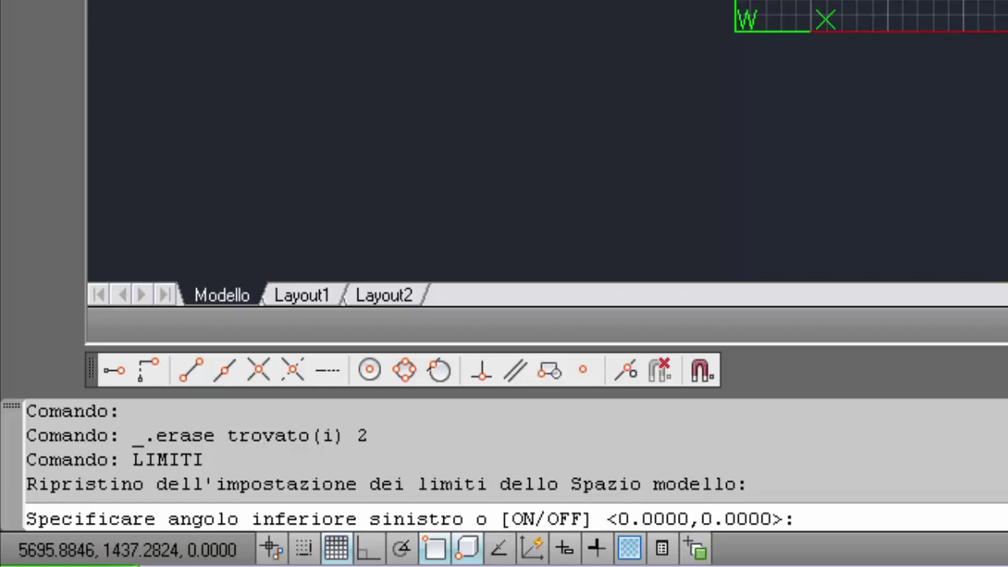
key("Return")
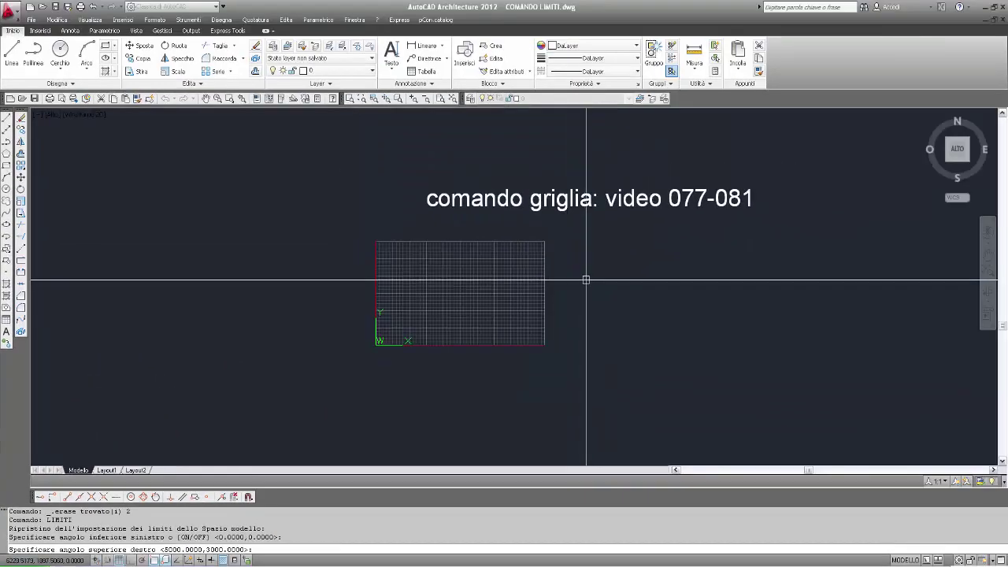
middle_click_drag(586, 280, 444, 349)
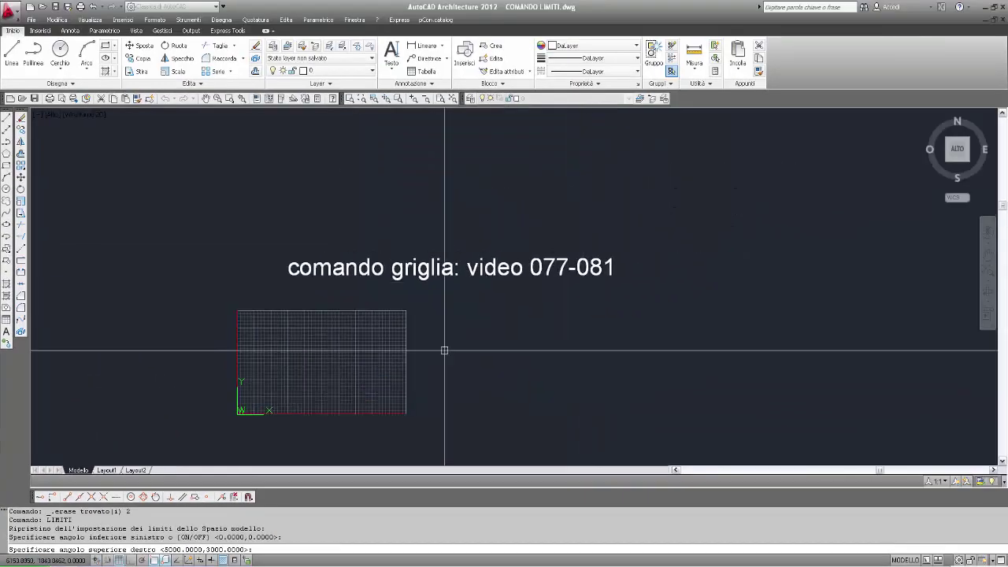
left_click(588, 164)
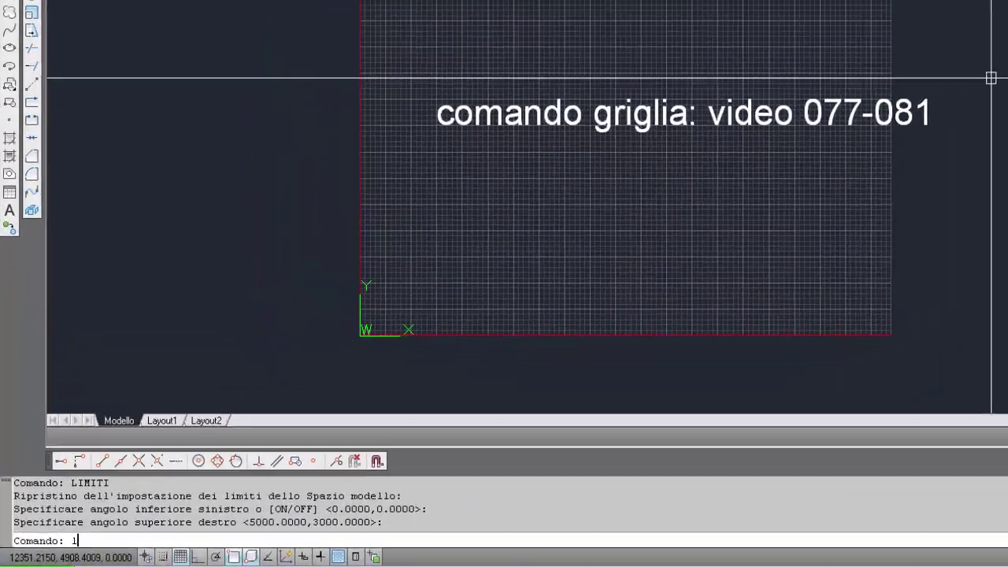
Turn limits checking off with the OFF option of the limiti command.
type("LIM")
key("Down")
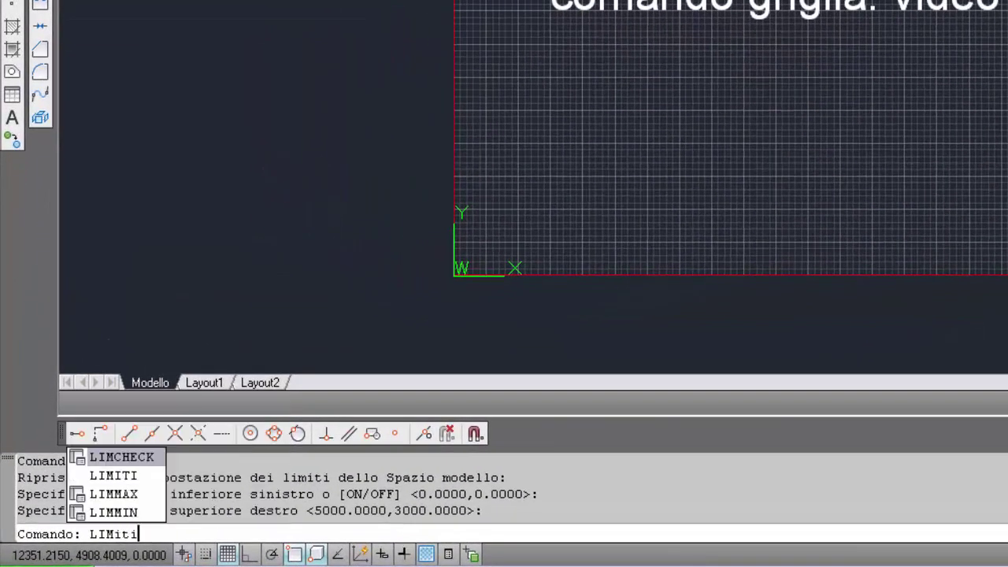
key("Return")
type("off")
key("Return")
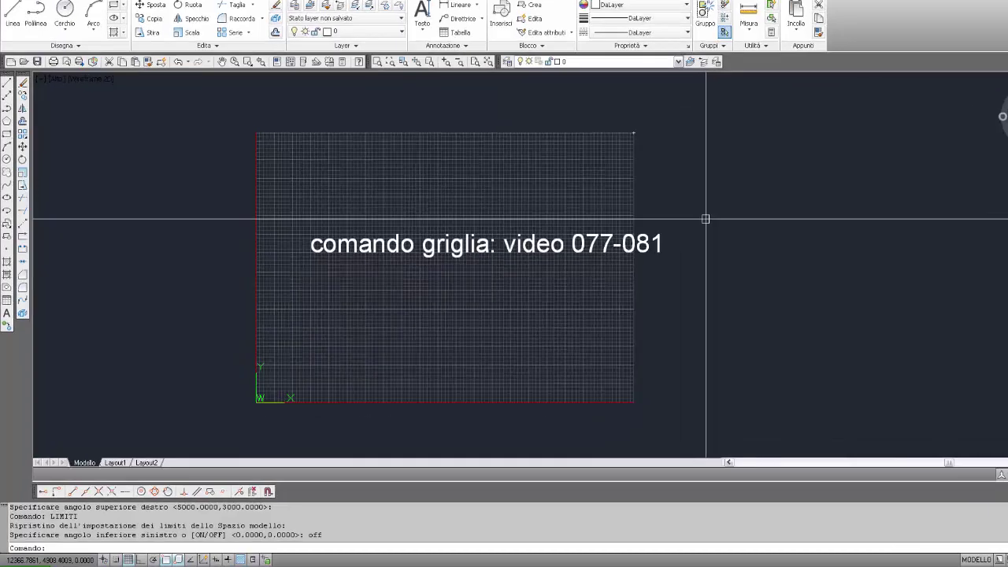
Redefine the model space limits with lower-left corner 0,0 and upper-right corner picked at about 17629,3448.
type("limiti")
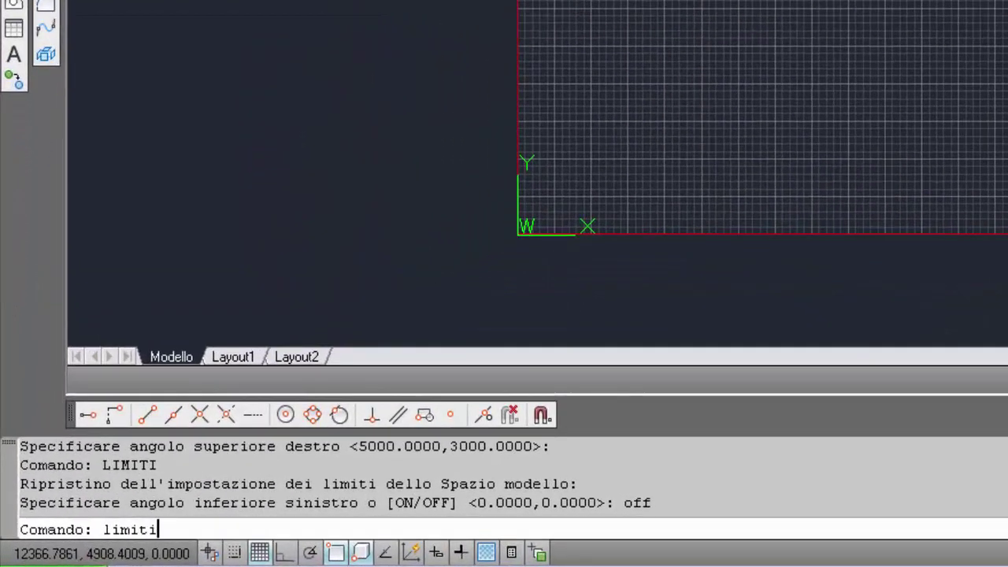
key("Return")
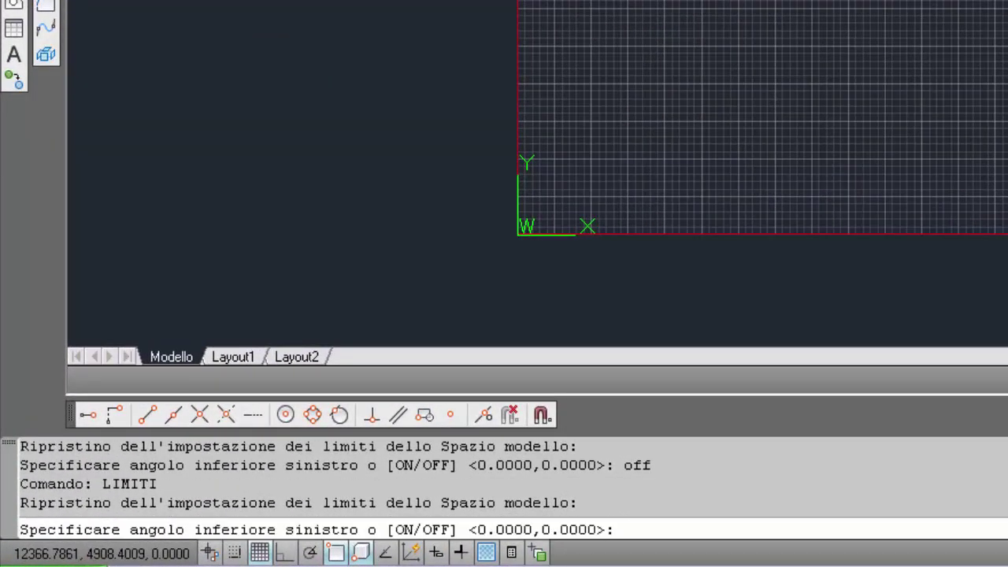
key("Return")
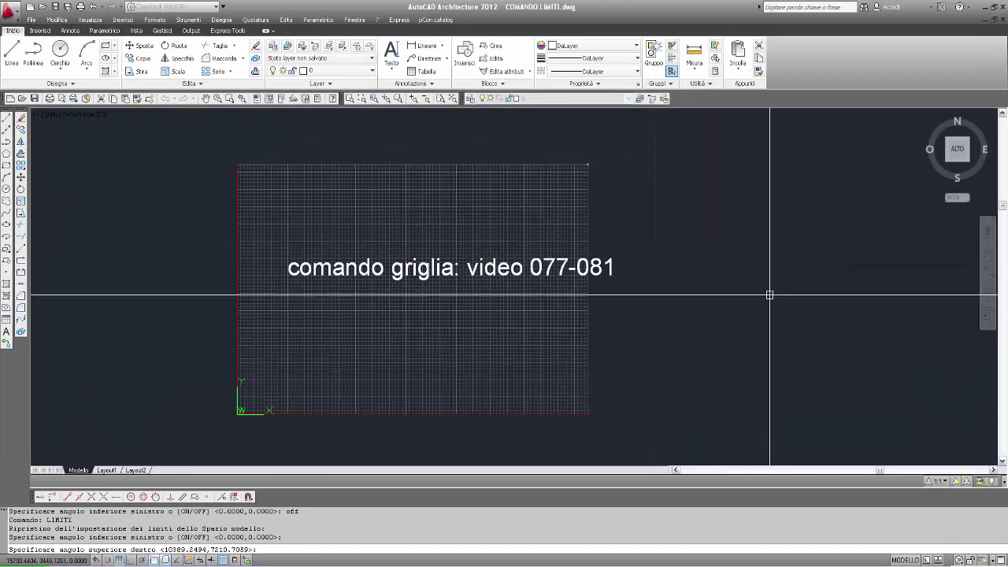
left_click(832, 295)
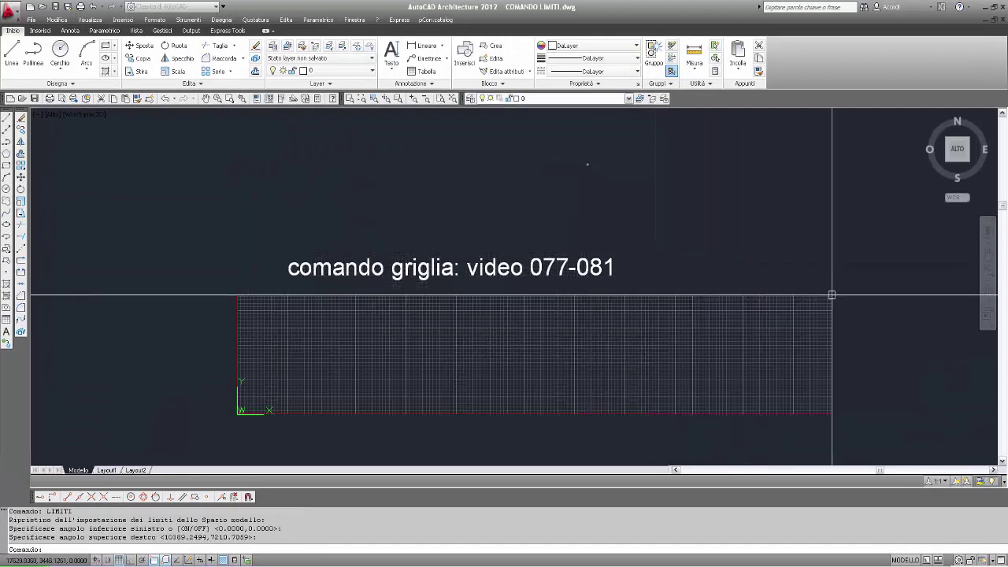
scroll(770, 270, "down", 2)
scroll(512, 284, "up", 2)
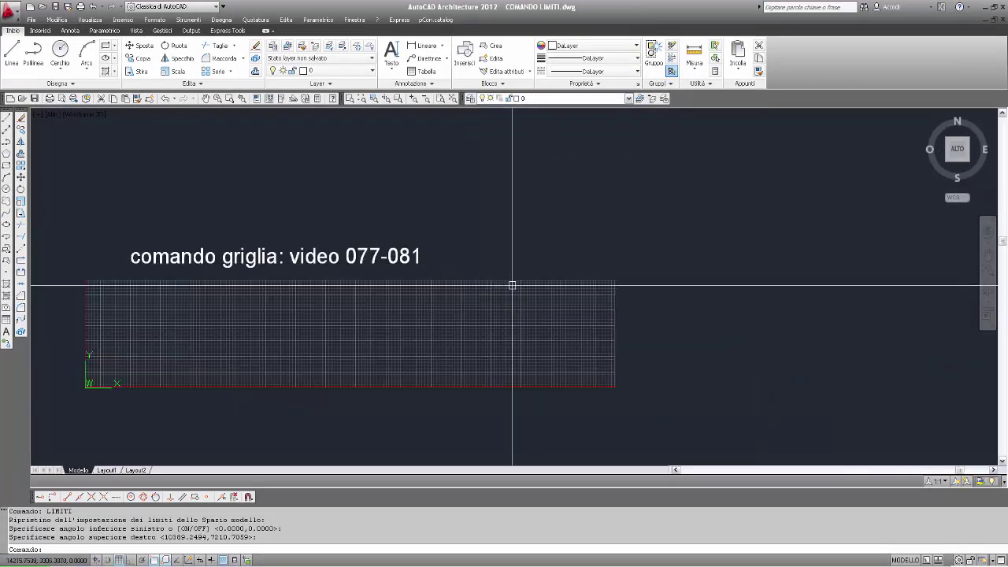
Turn limits checking on with the ON option of the limiti command.
middle_click_drag(387, 299, 468, 259)
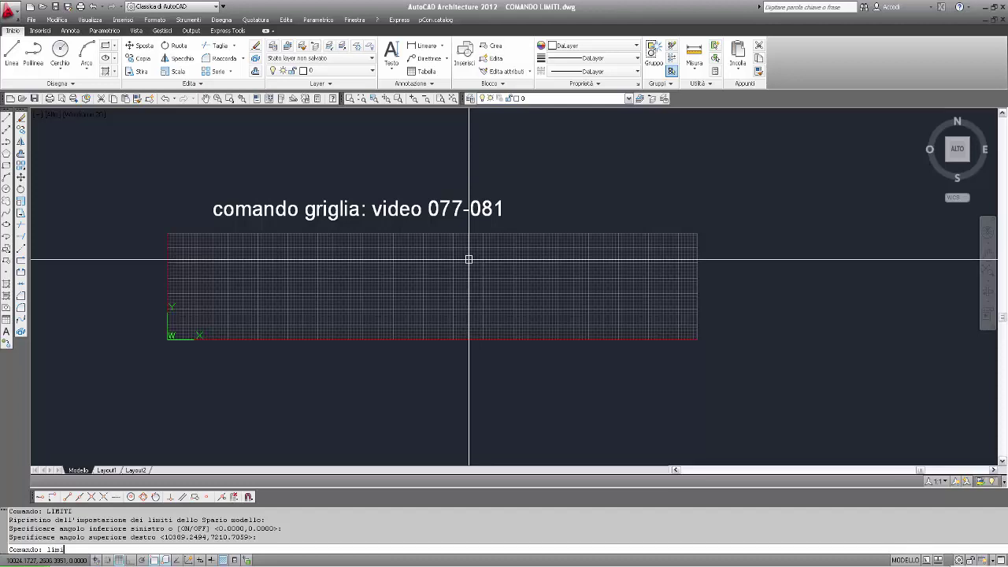
key("Return")
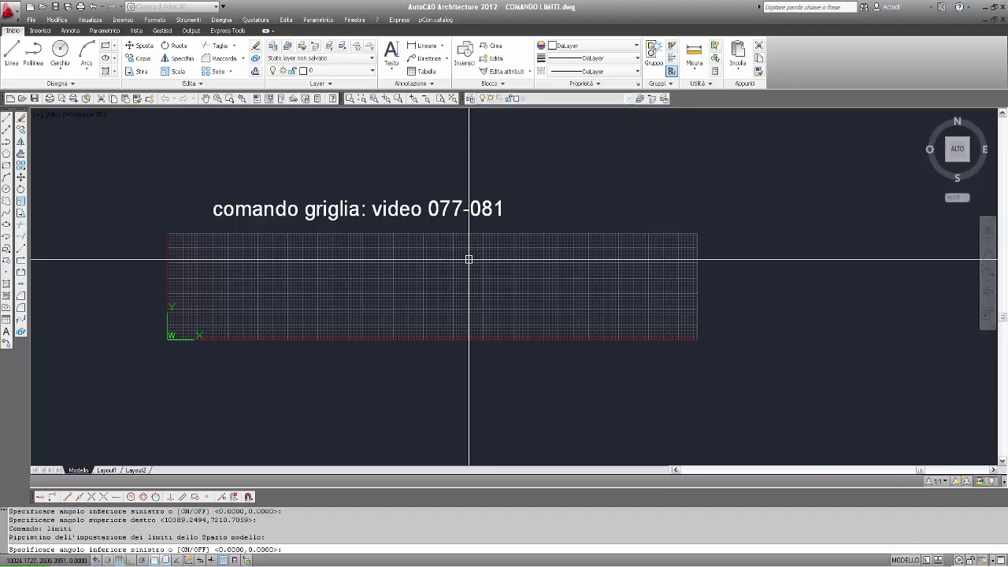
type("on")
key("Return")
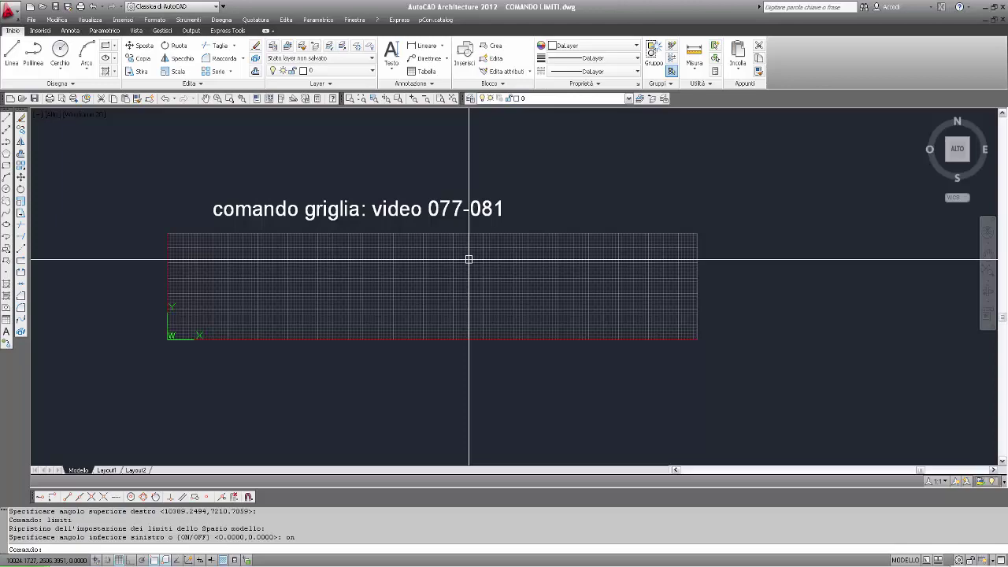
Draw a connected four-segment line inside the limits, trying a start point and two continuation points outside them as well.
type("l")
key("Return")
left_click(599, 165)
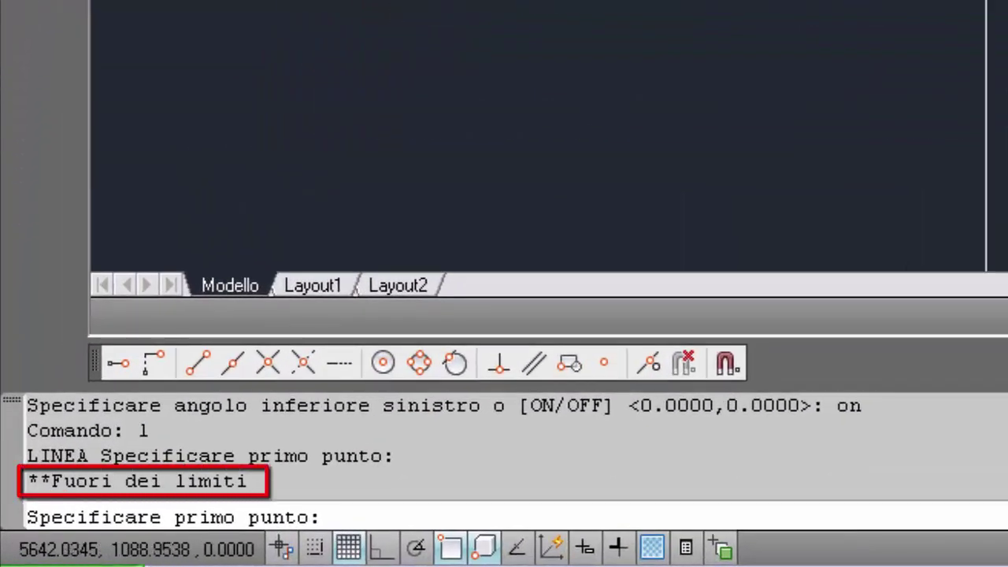
left_click(883, 0)
left_click(1007, 0)
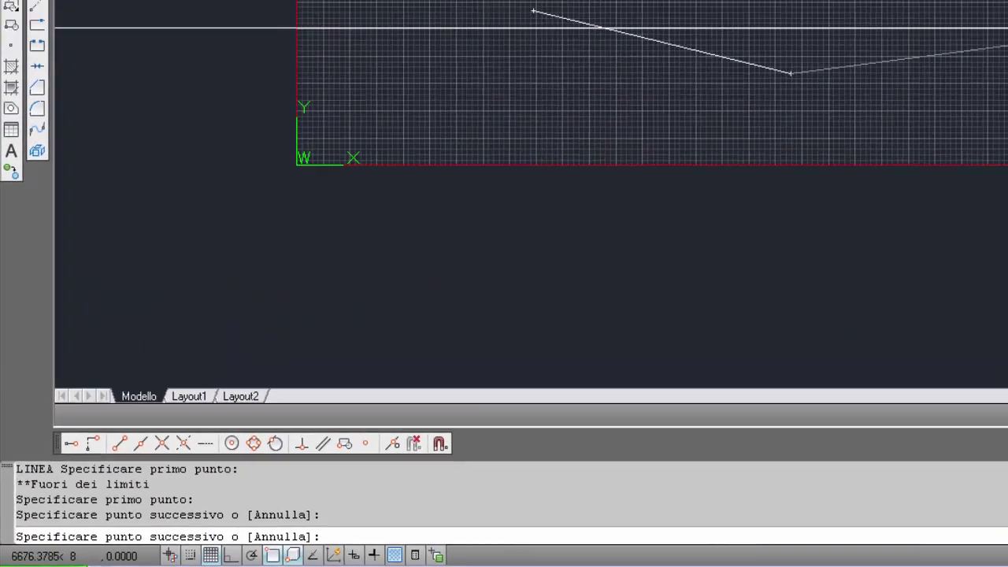
left_click(1007, 2)
left_click(1007, 111)
left_click(482, 130)
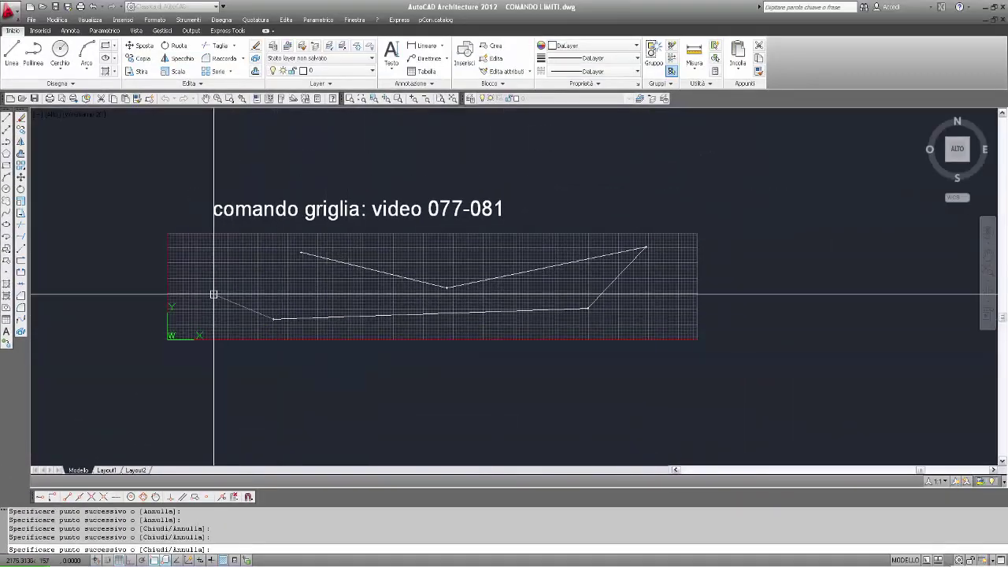
left_click(330, 220)
left_click(126, 194)
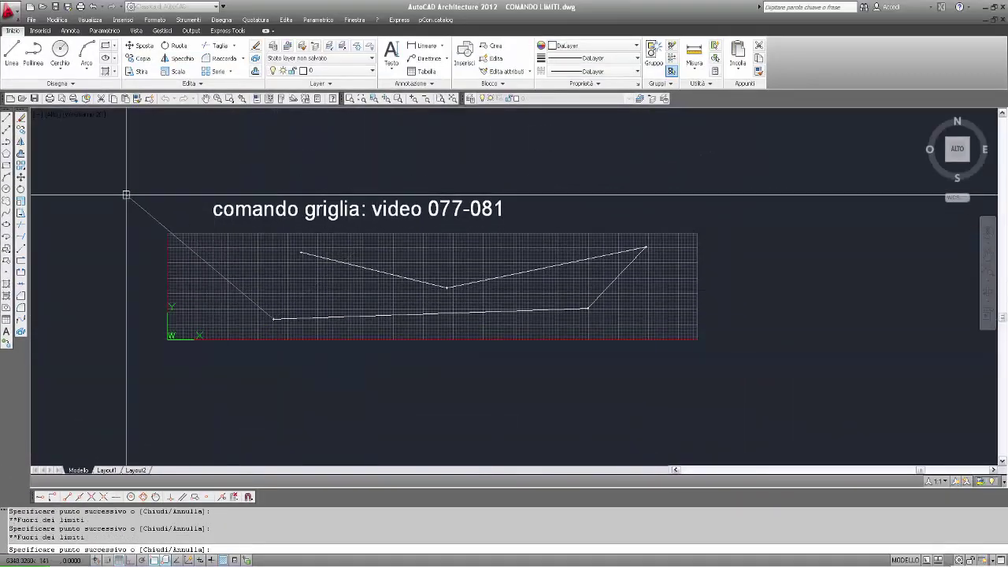
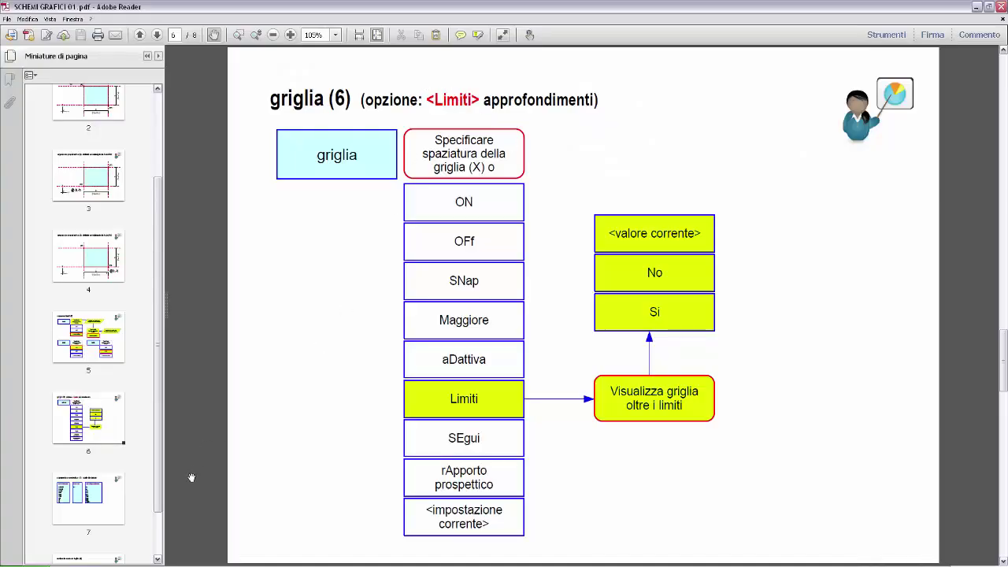
Show page 7 about print scales (scale di stampa) of SCHEMI GRAFICI 01.pdf in Adobe Reader.
left_click(113, 500)
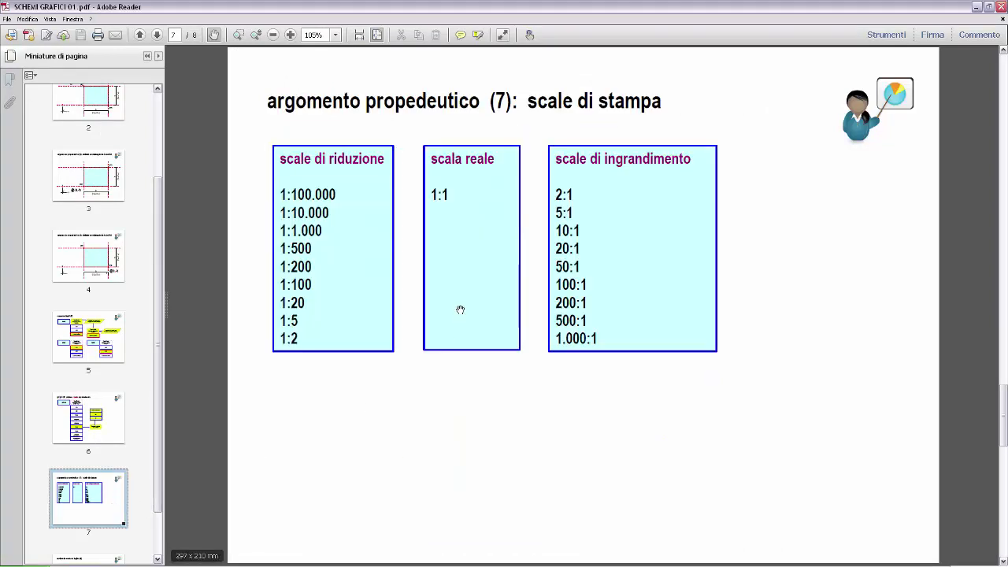